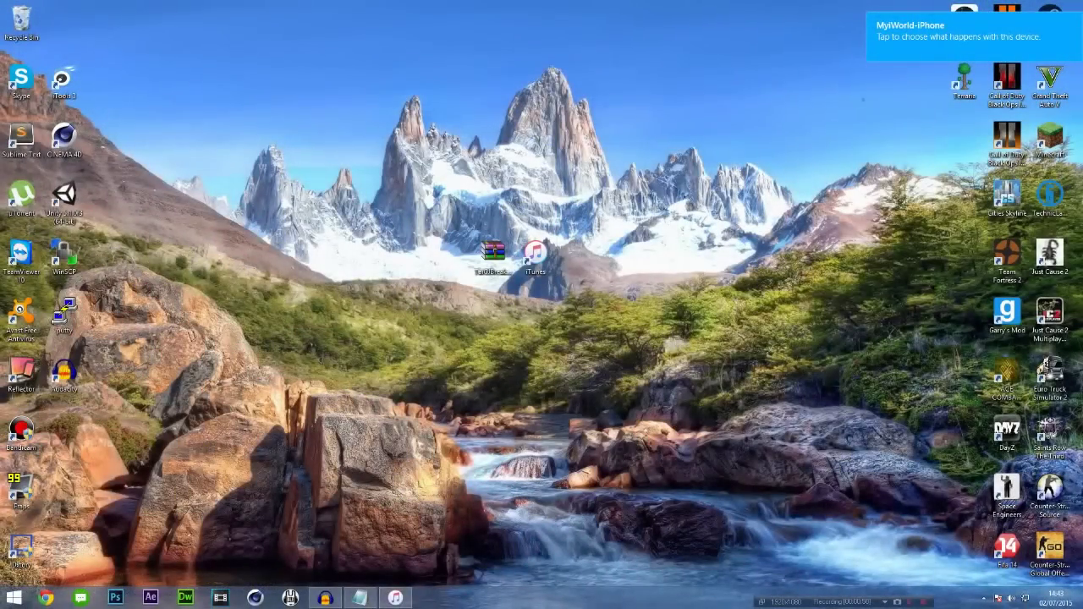
Launch iTunes from the taskbar so its empty Music library shows.
left_click(395, 597)
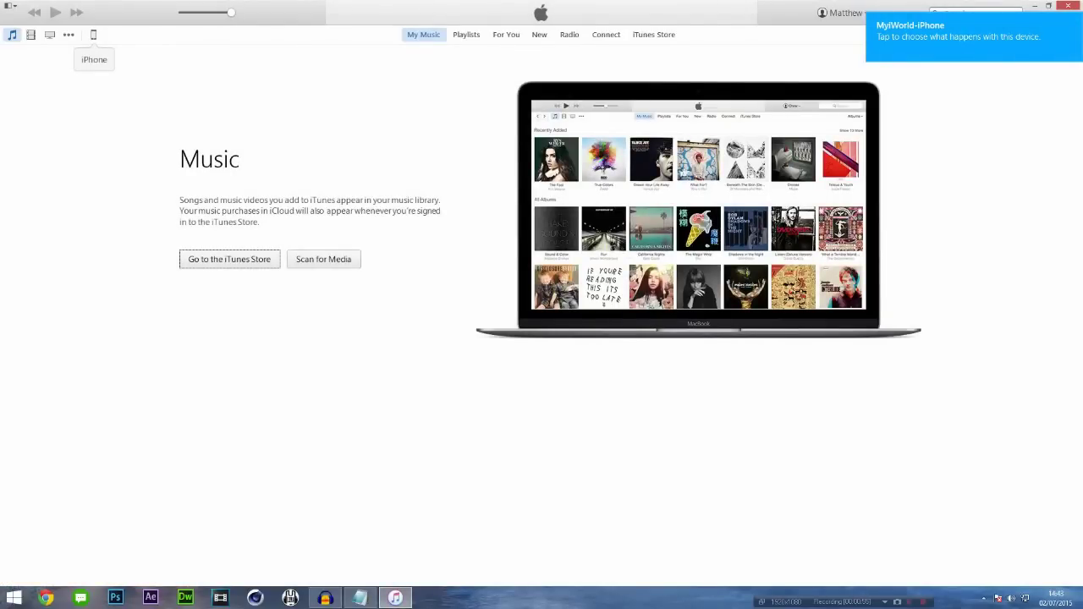
Back up the iPhone 5s to this computer now and accept transferring its purchases.
left_click(93, 33)
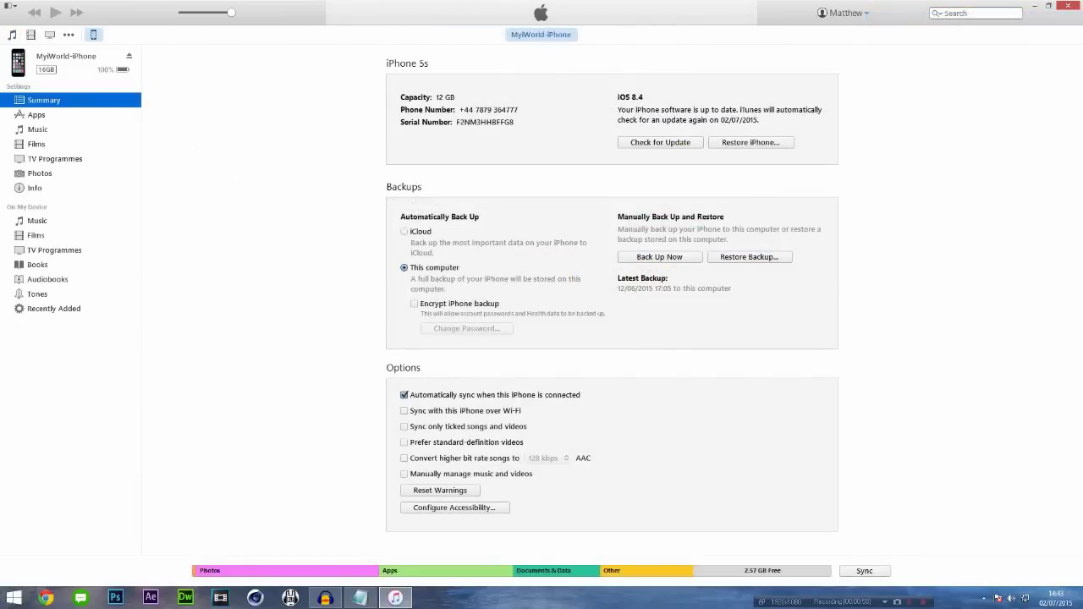
left_click(659, 257)
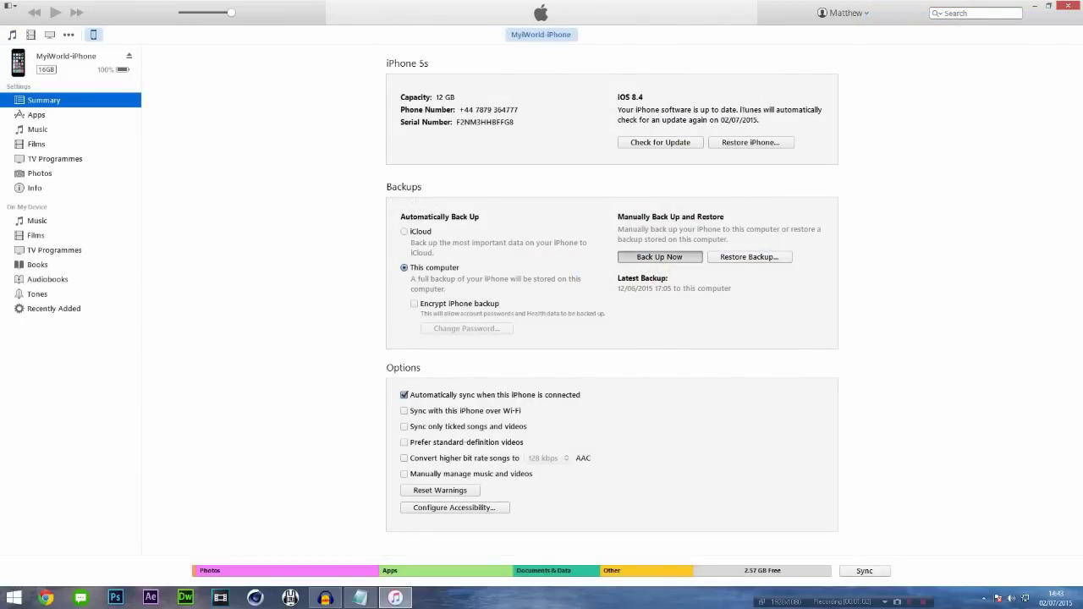
key("Return")
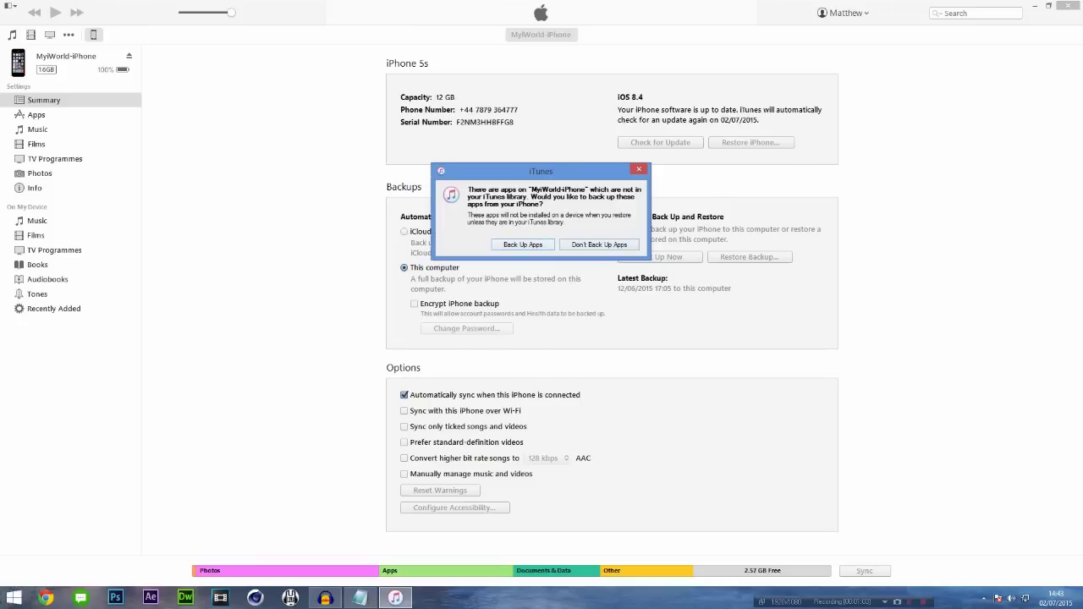
key("Return")
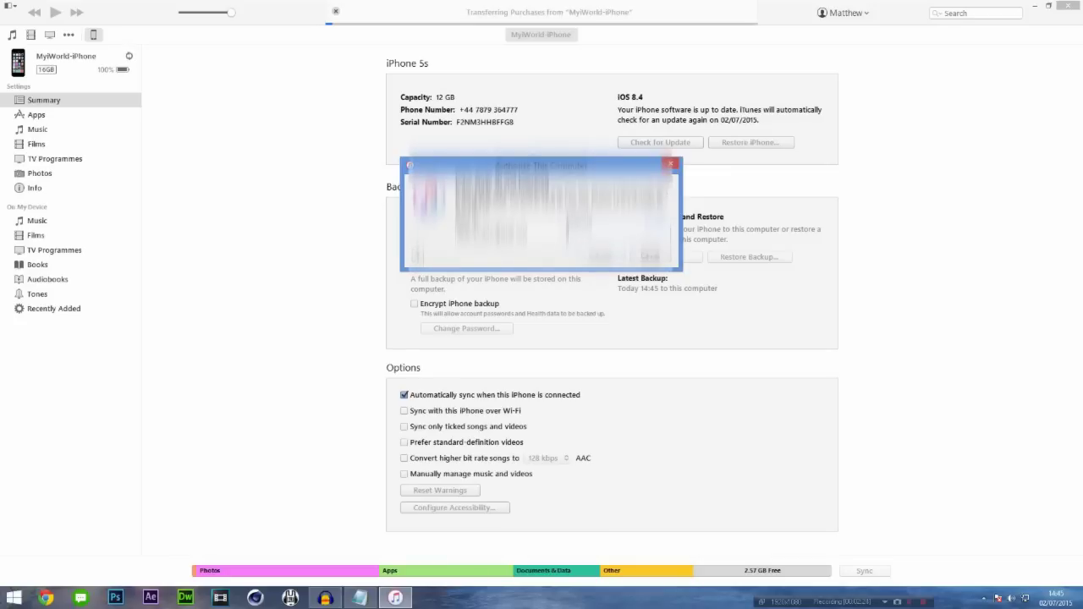
Authorise this computer with the Apple ID password and confirm the follow-up authorisation prompts.
left_click(492, 231)
type("pass")
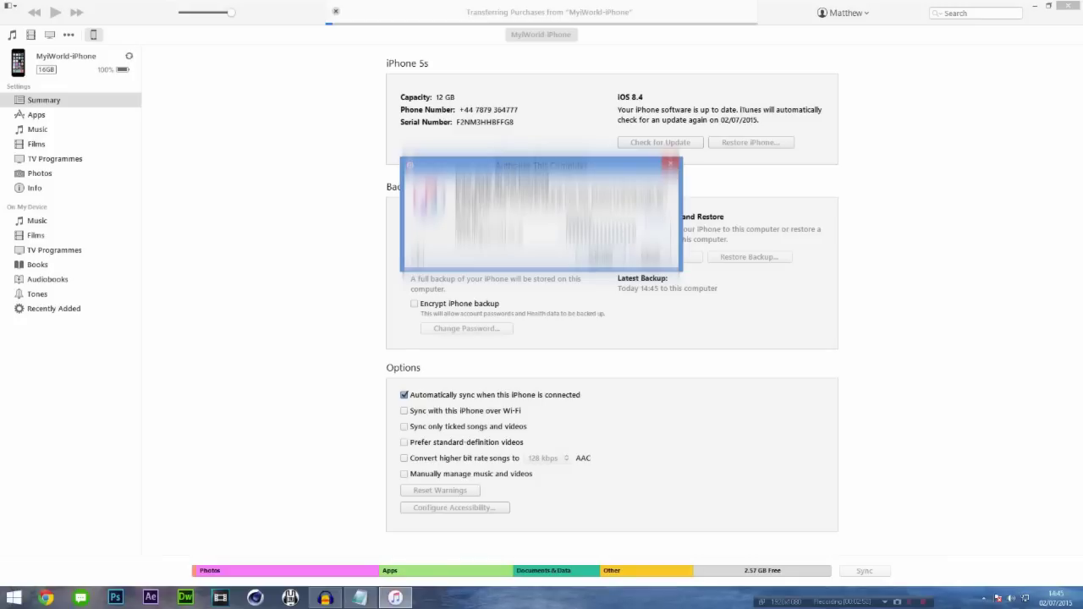
key("Return")
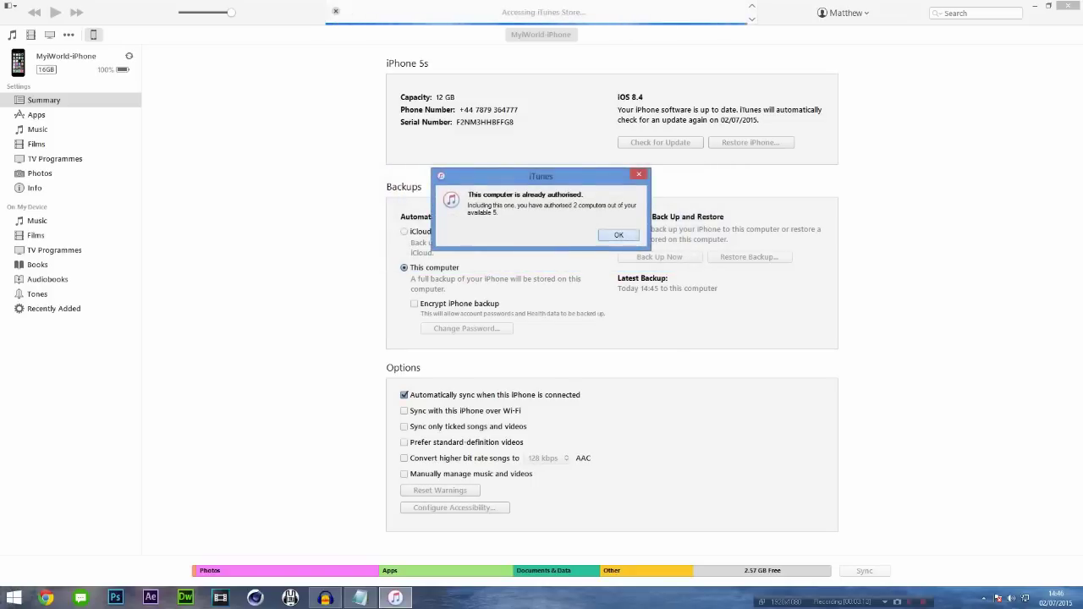
key("Return")
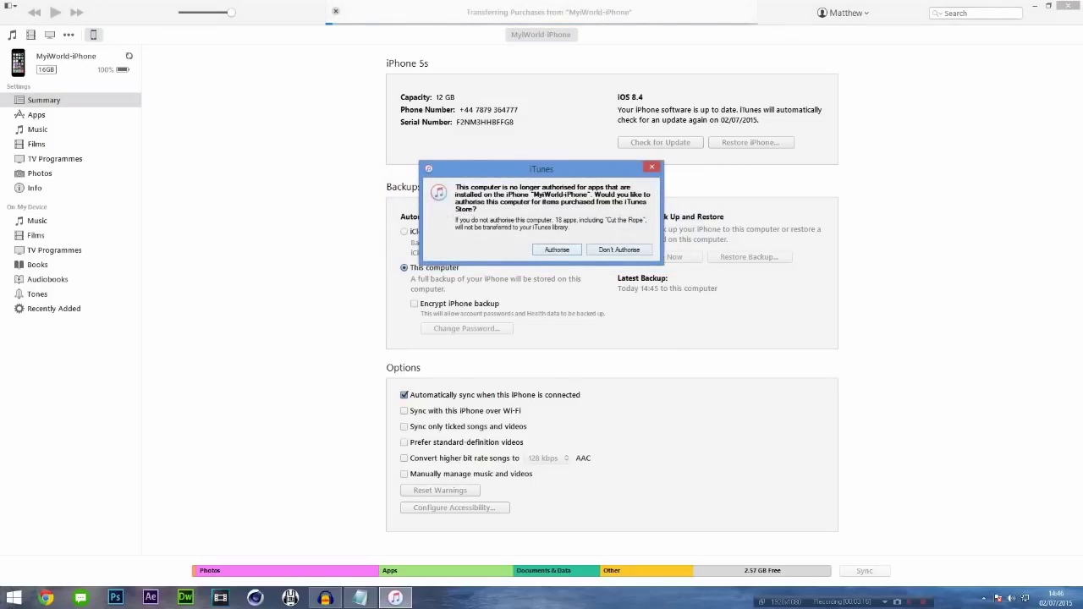
key("Return")
key("Escape")
key("Escape")
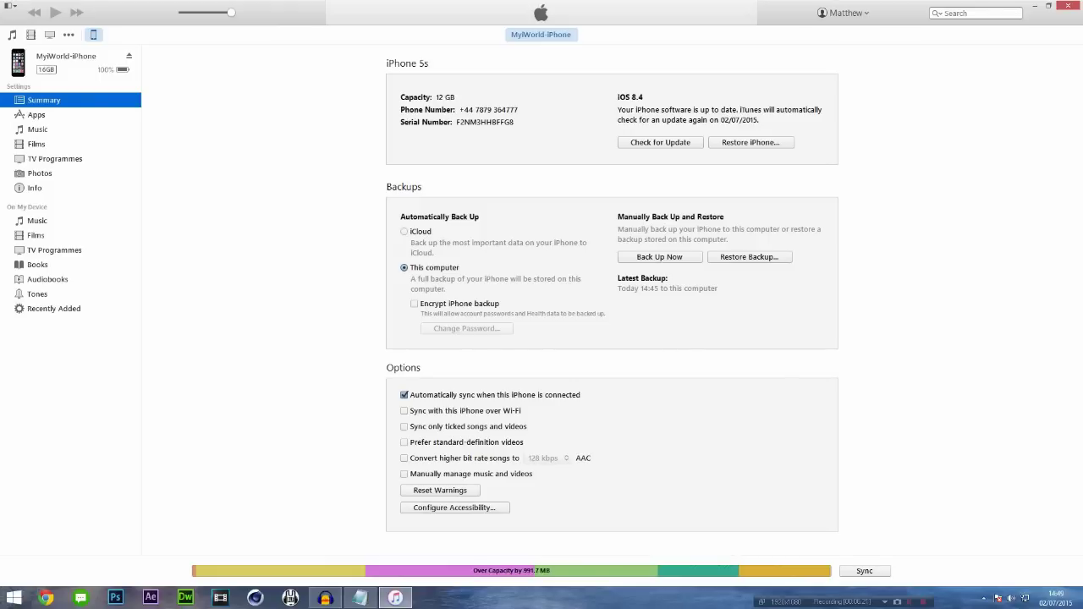
left_click(748, 257)
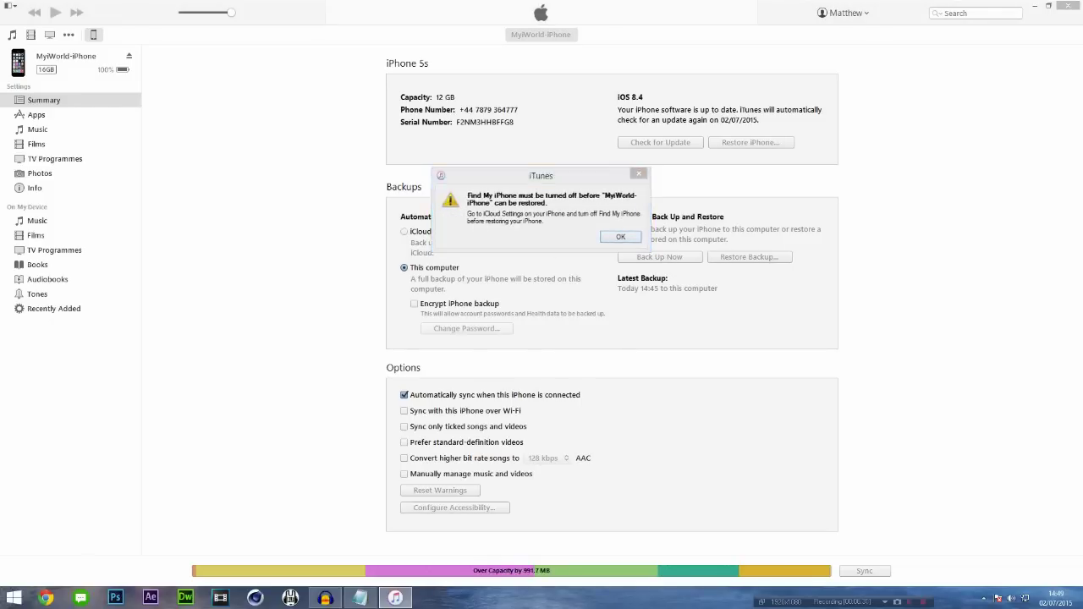
key("Return")
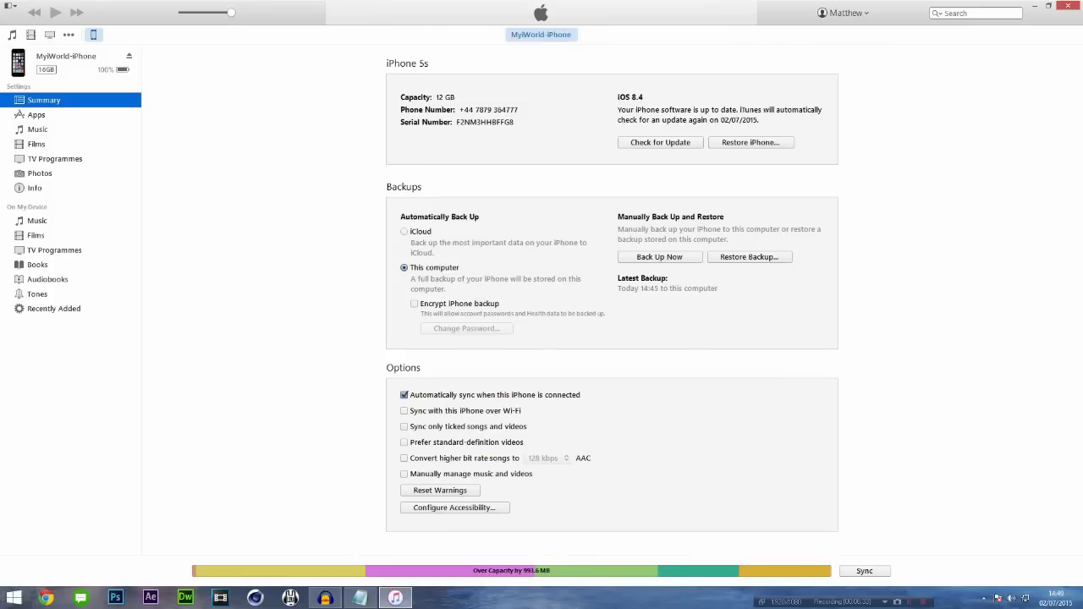
mouse_move(1081, 1)
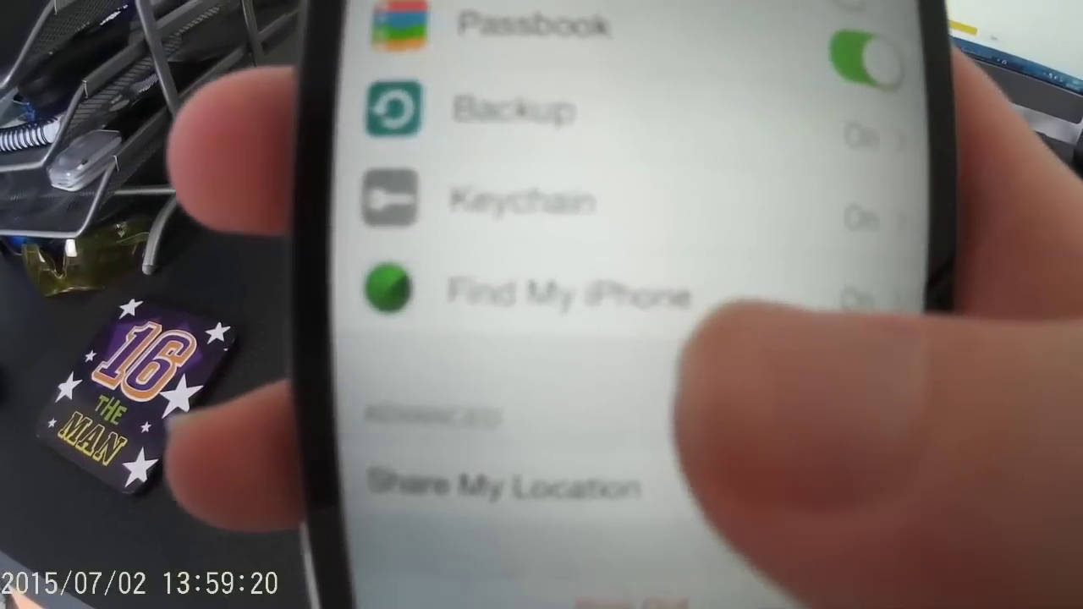
Turn off Find My iPhone in the iPhone's iCloud settings, then minimise iTunes.
left_click(592, 292)
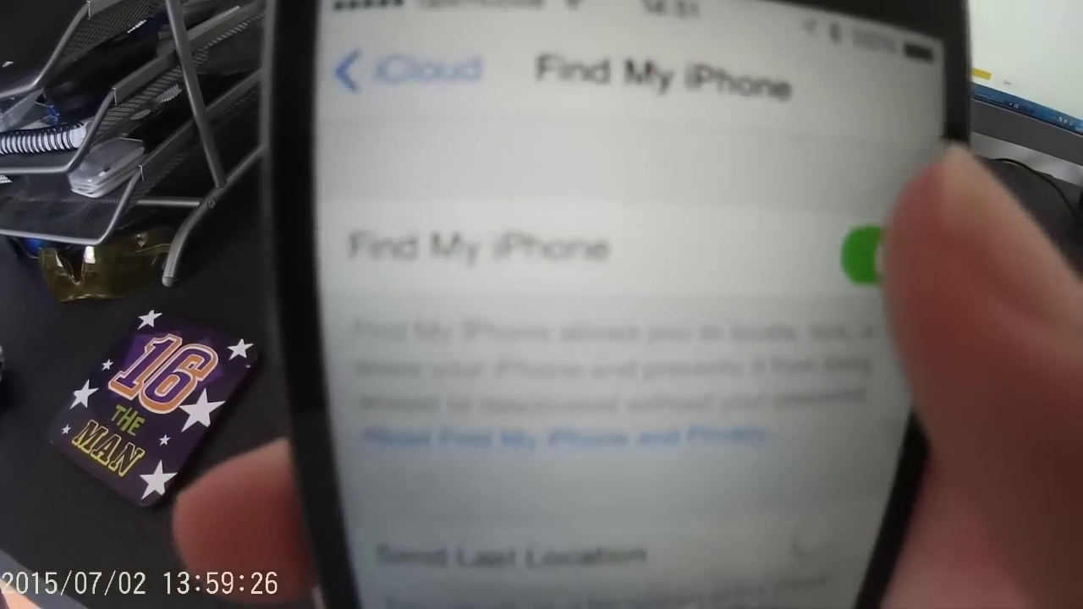
left_click(863, 254)
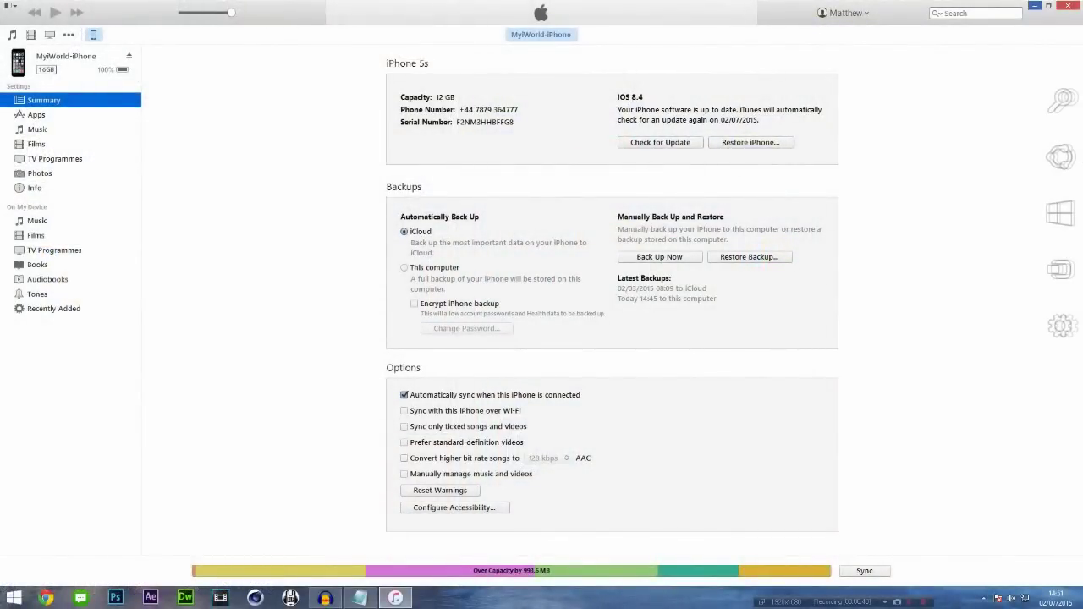
left_click(1034, 6)
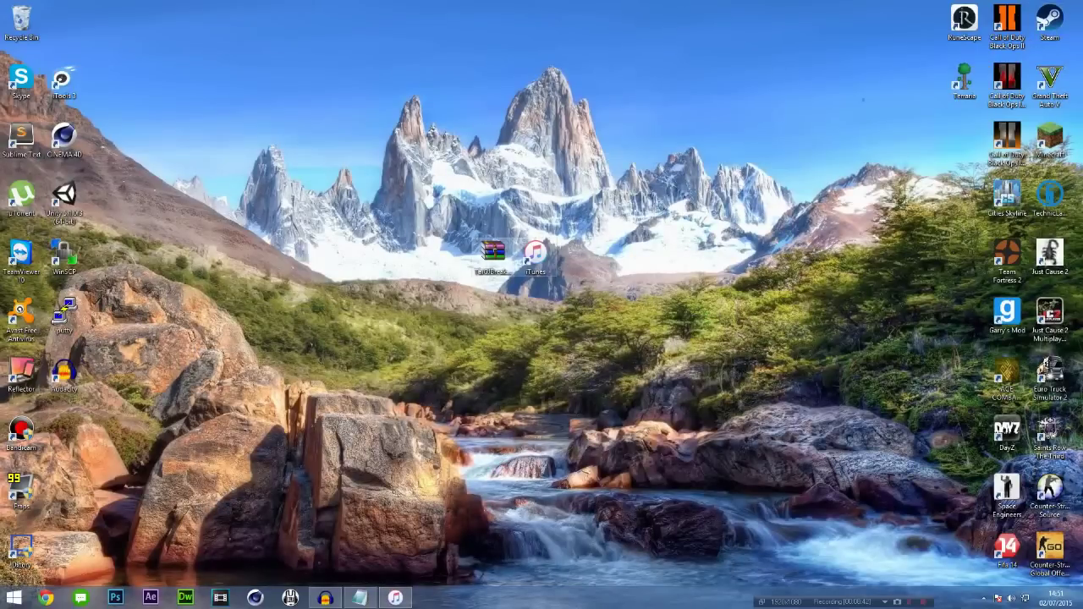
Extract TaiGJBreak_EN_2200.exe from TaiGJBreak_EN_2200.zip to the desktop and place it beside iTunes.
left_click(492, 254)
double_click(493, 254)
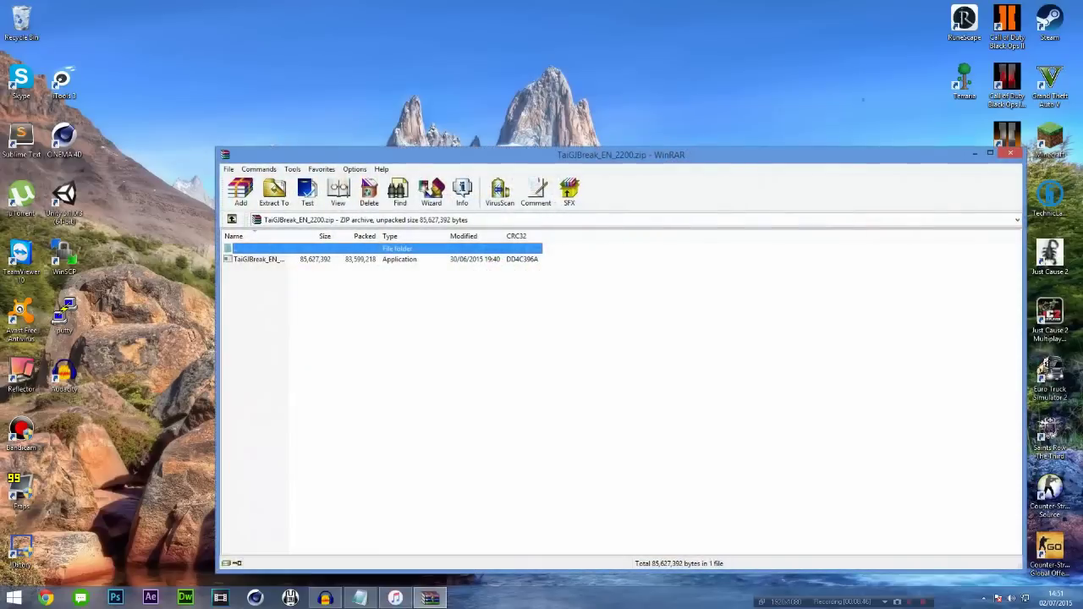
key("Down")
left_click_drag(258, 259, 450, 25)
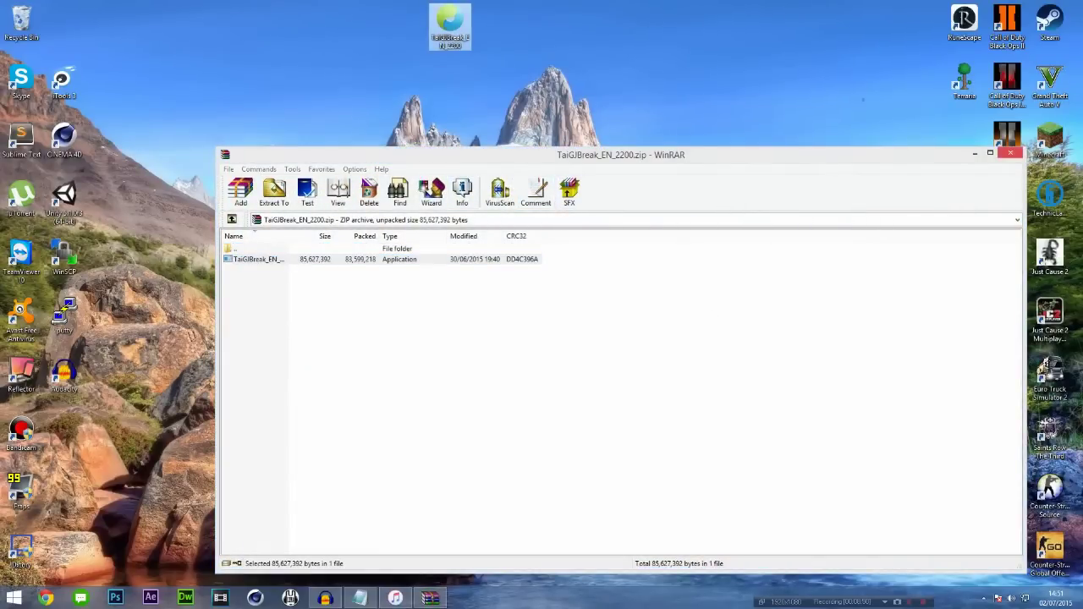
left_click(1010, 153)
left_click_drag(450, 21, 450, 254)
Cancel the security warning and run TaiGJBreak as administrator instead.
left_click(493, 254)
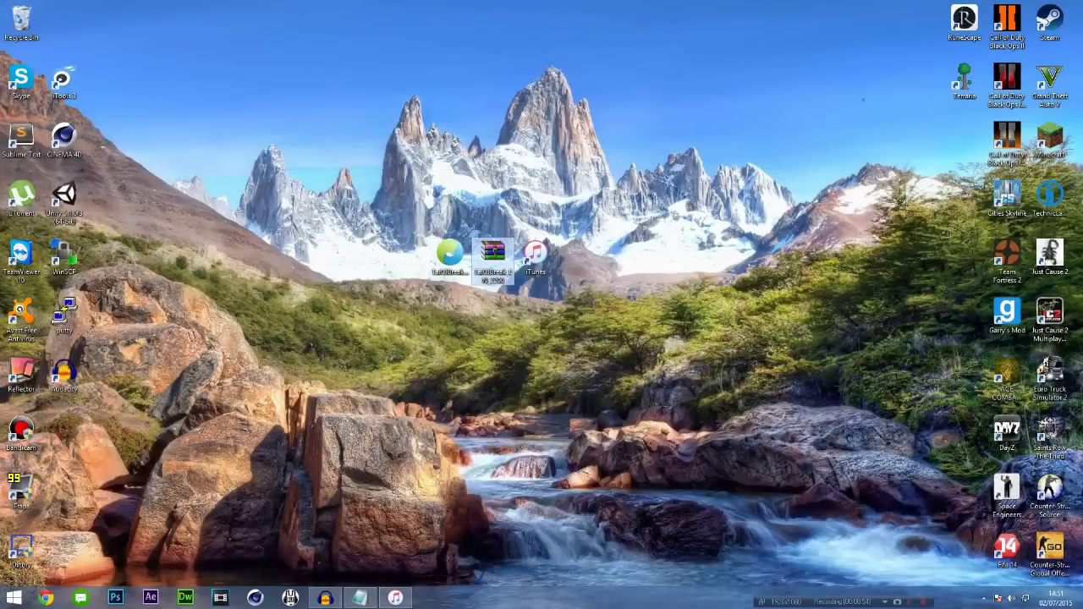
double_click(449, 253)
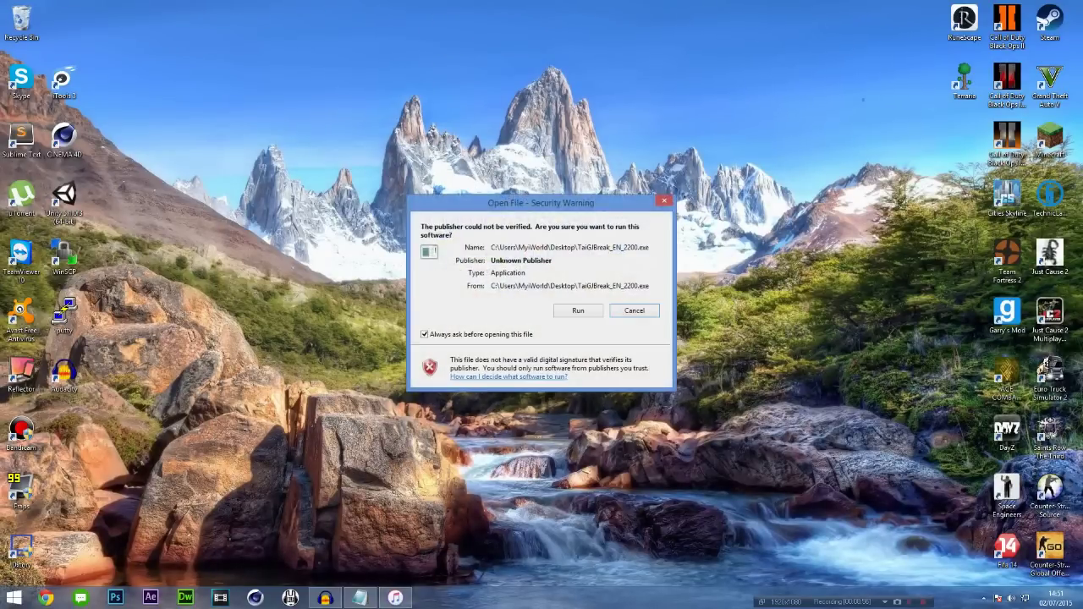
left_click_drag(541, 204, 725, 204)
left_click(821, 313)
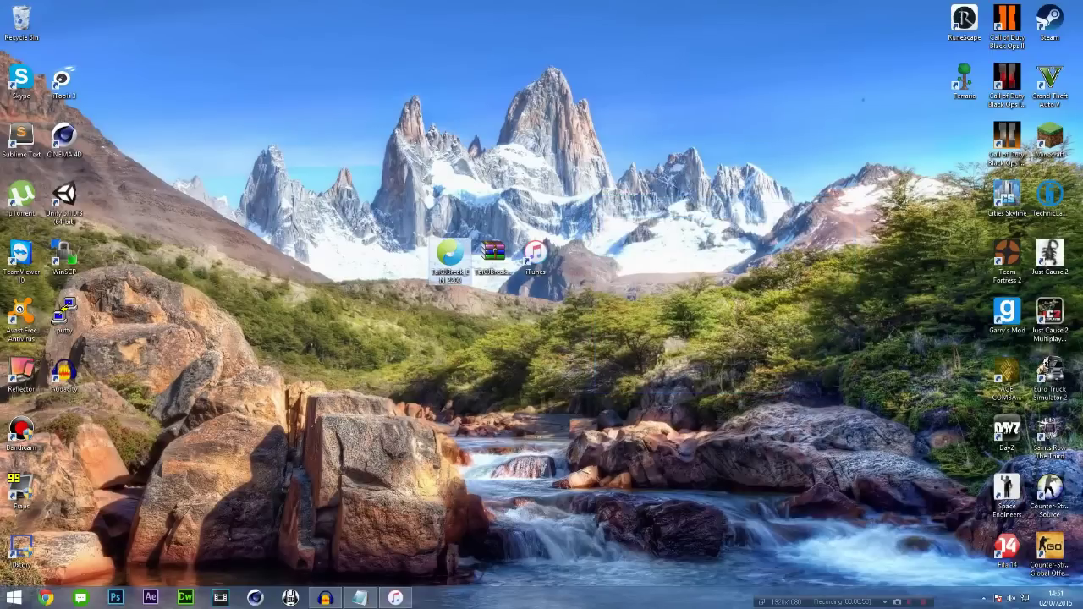
right_click(443, 251)
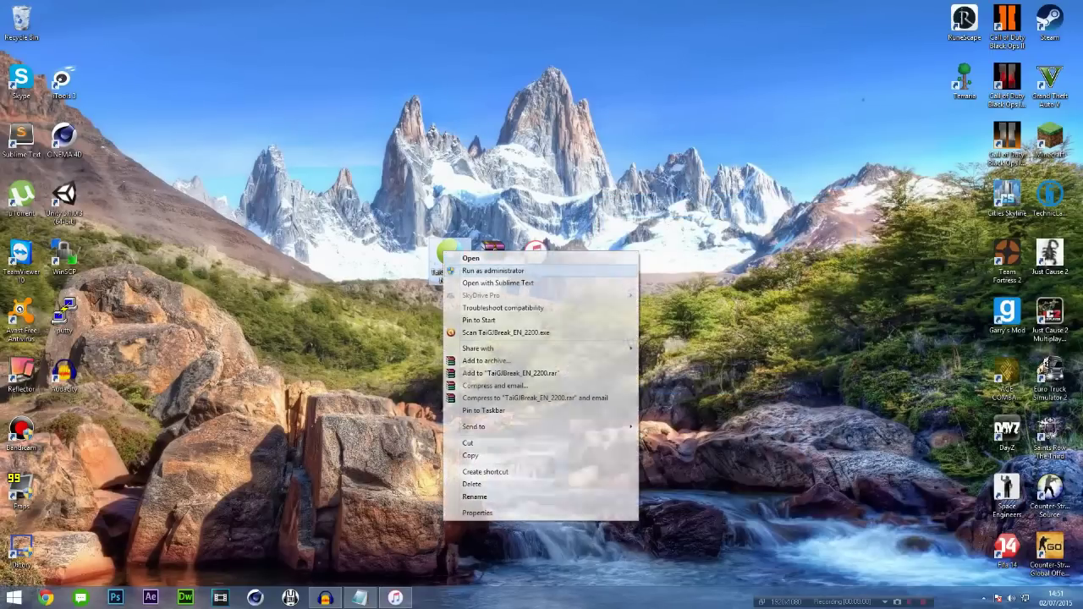
left_click(493, 271)
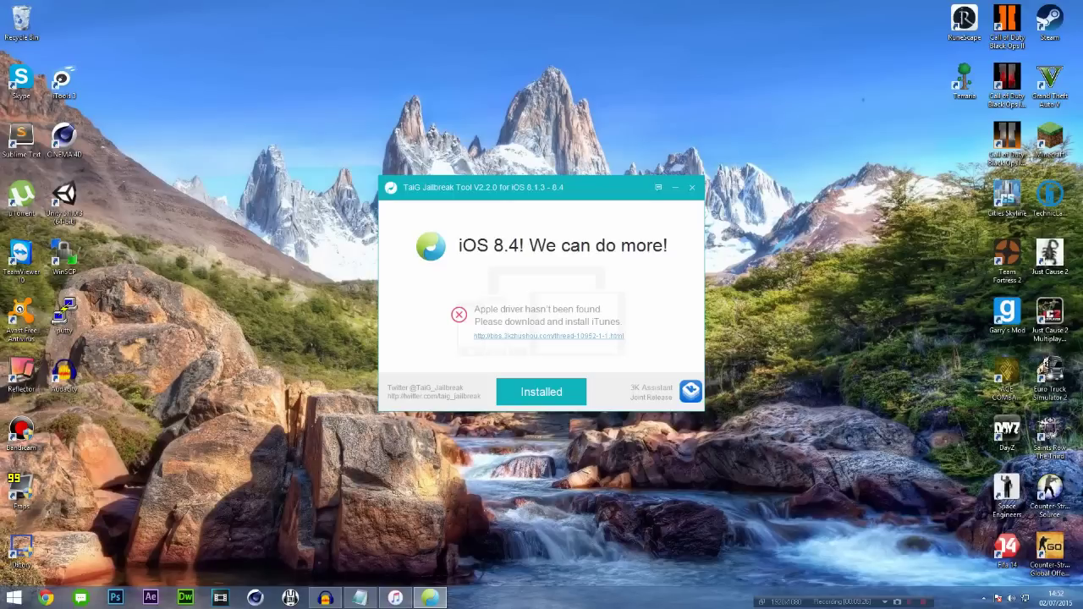
Shift the TaiG window slightly after its 'Apple driver hasn't been found' message.
mouse_move(542, 186)
left_mouse_down()
mouse_move(623, 177)
mouse_move(695, 276)
mouse_move(521, 224)
mouse_move(529, 172)
left_mouse_up()
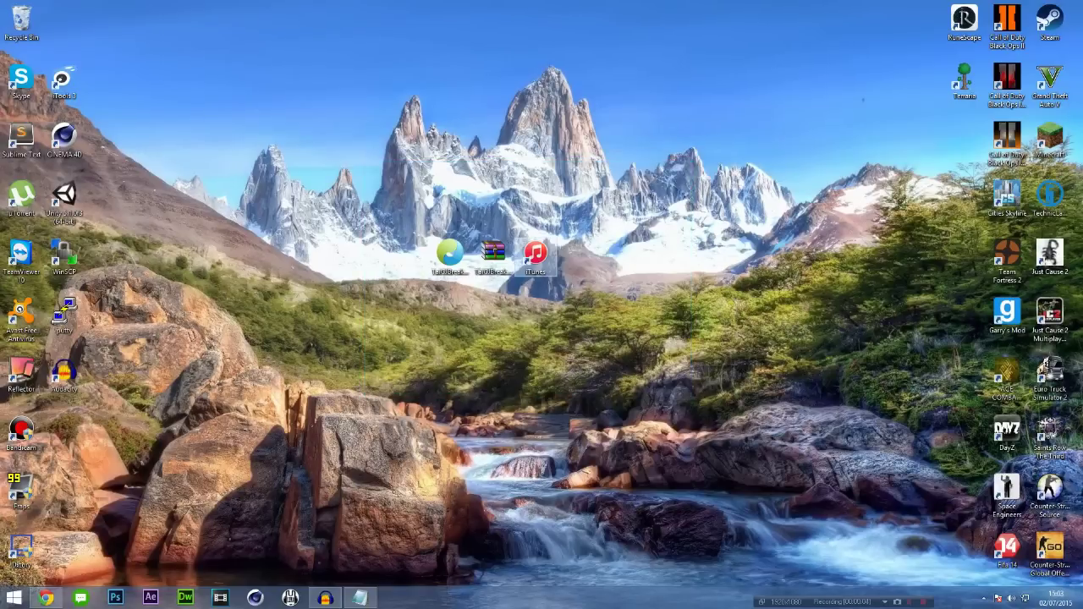
Select the desktop icons and bring up the TaiGJBreak program's context menu.
left_click_drag(605, 301, 514, 243)
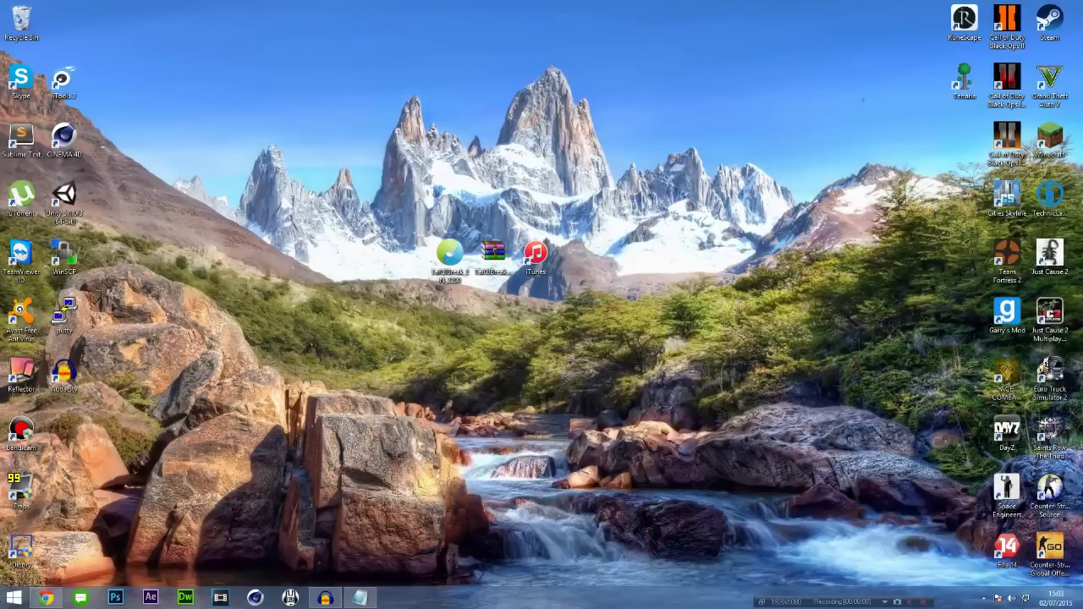
left_click(535, 258)
left_click(449, 254)
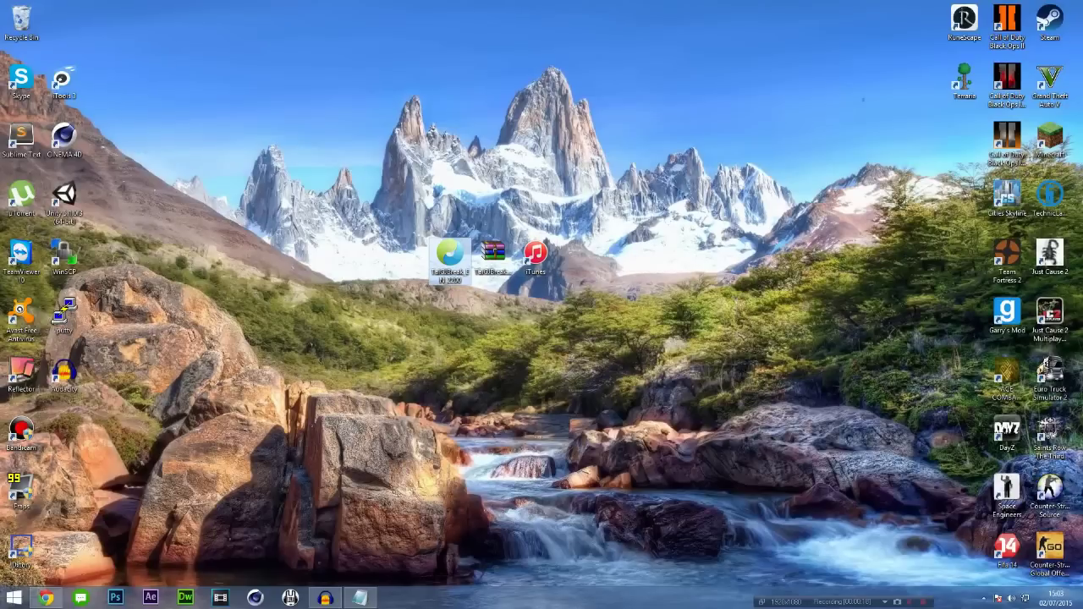
mouse_move(325, 599)
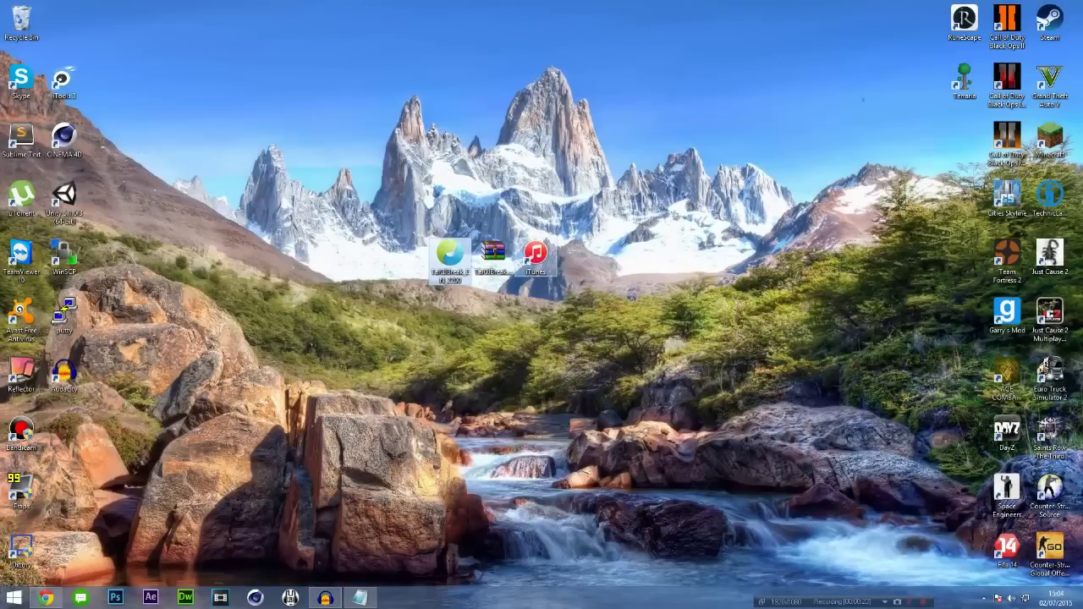
left_click(536, 258)
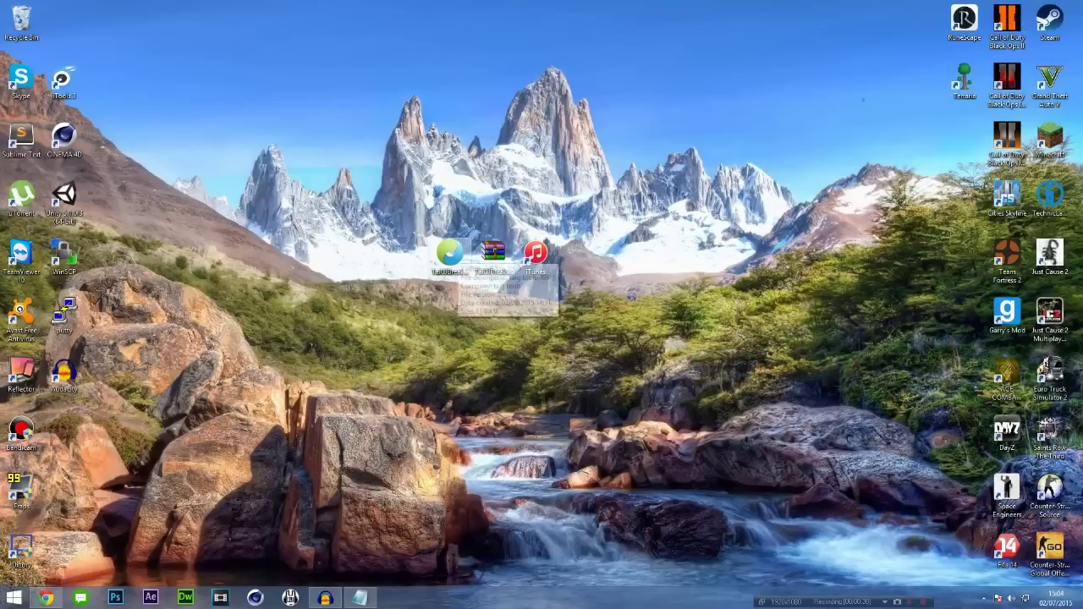
right_click(455, 254)
Run TaiG as administrator, dismiss the 3K Assistant card, and start the jailbreak with Cydia.
left_click(505, 273)
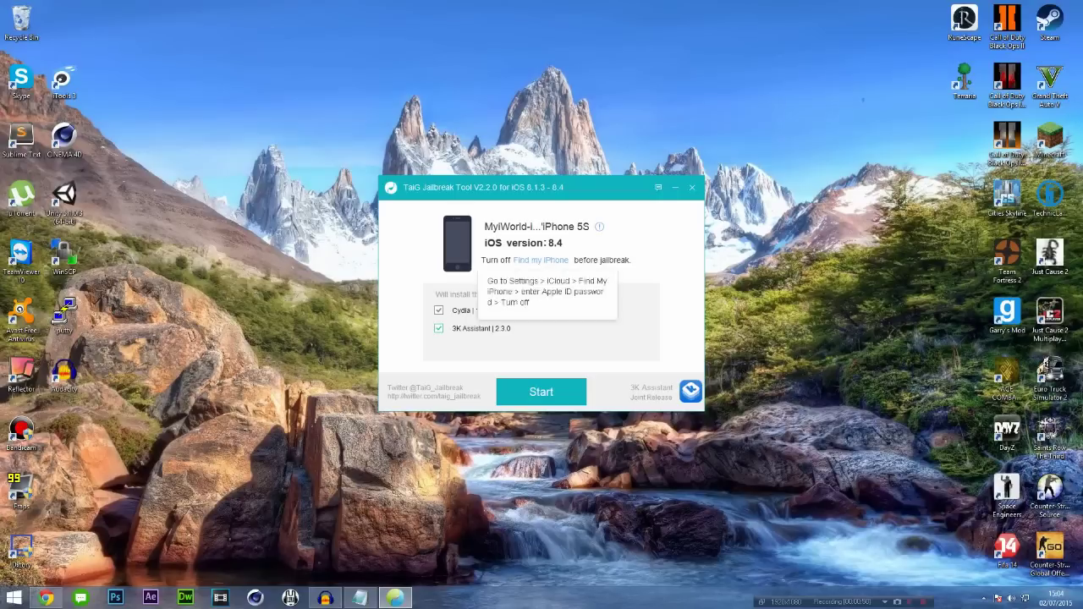
mouse_move(481, 329)
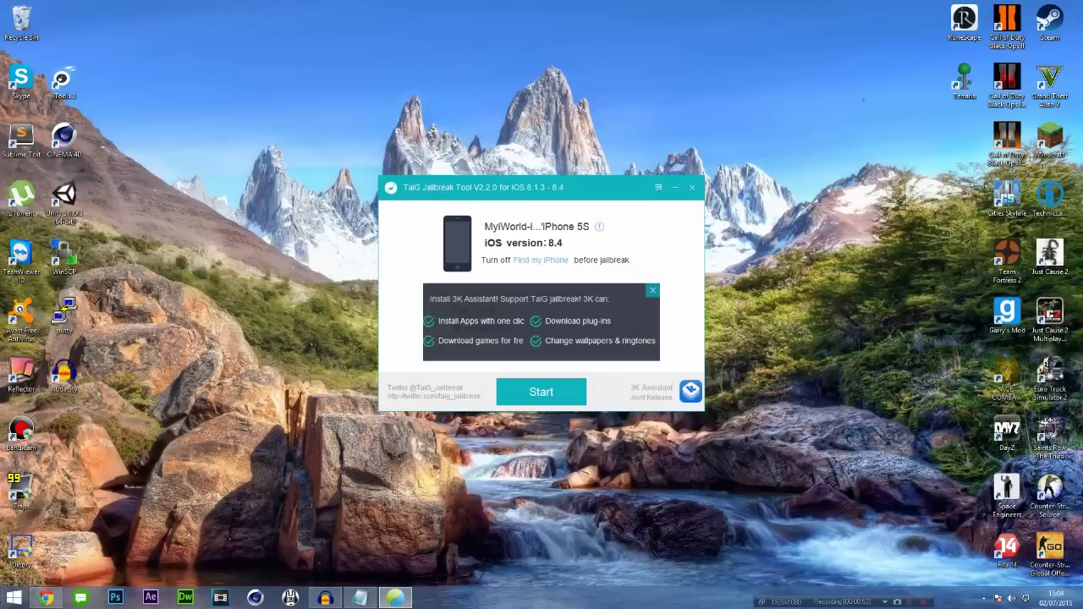
left_click(652, 290)
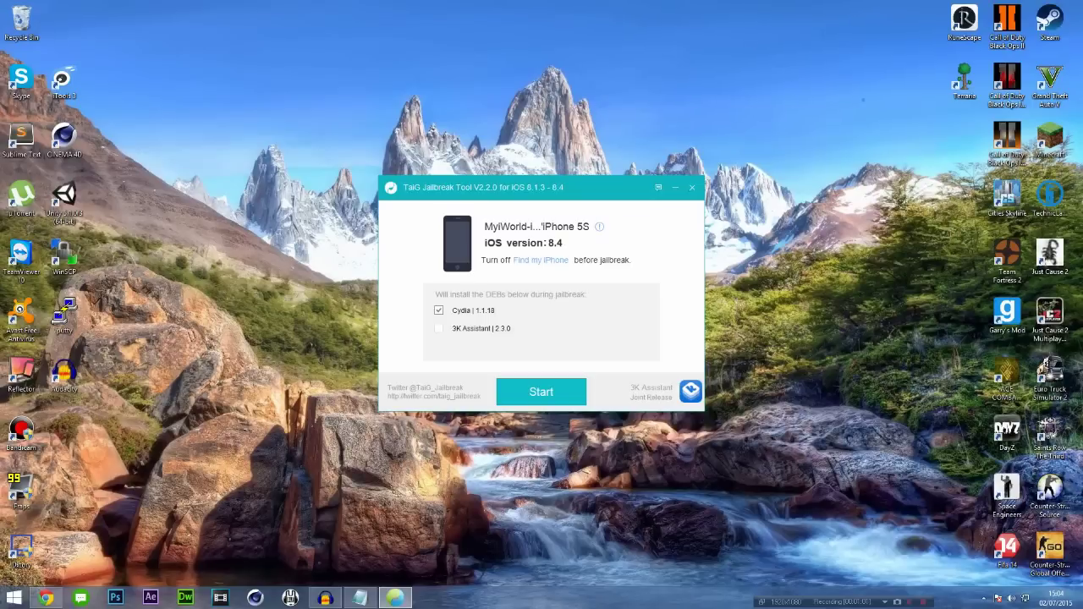
key("Return")
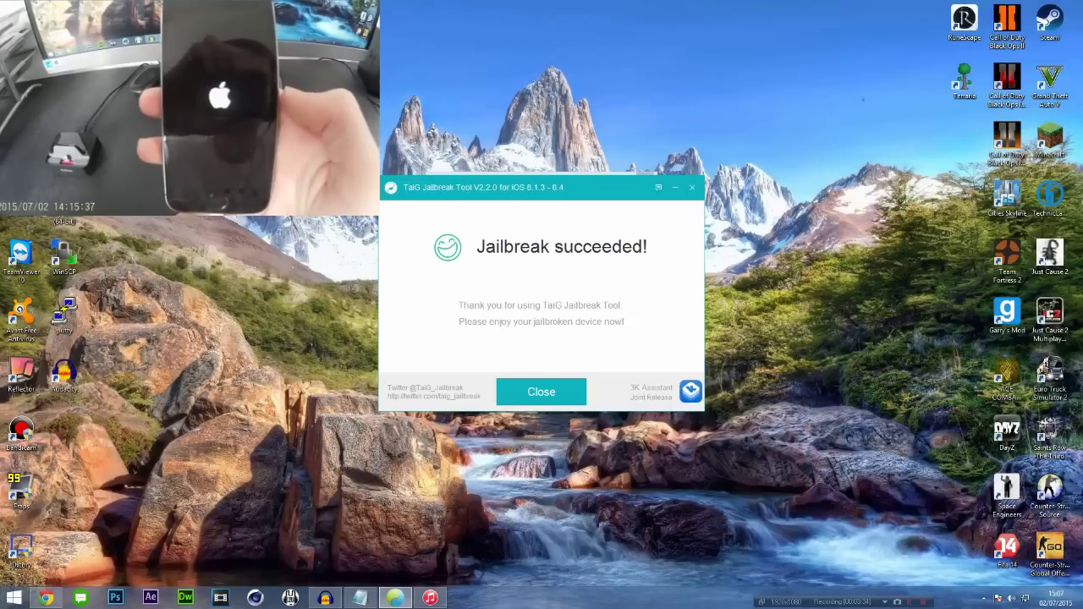
Close the 'Jailbreak succeeded' page to show the iPhone 5S as Jailbroken.
key("Return")
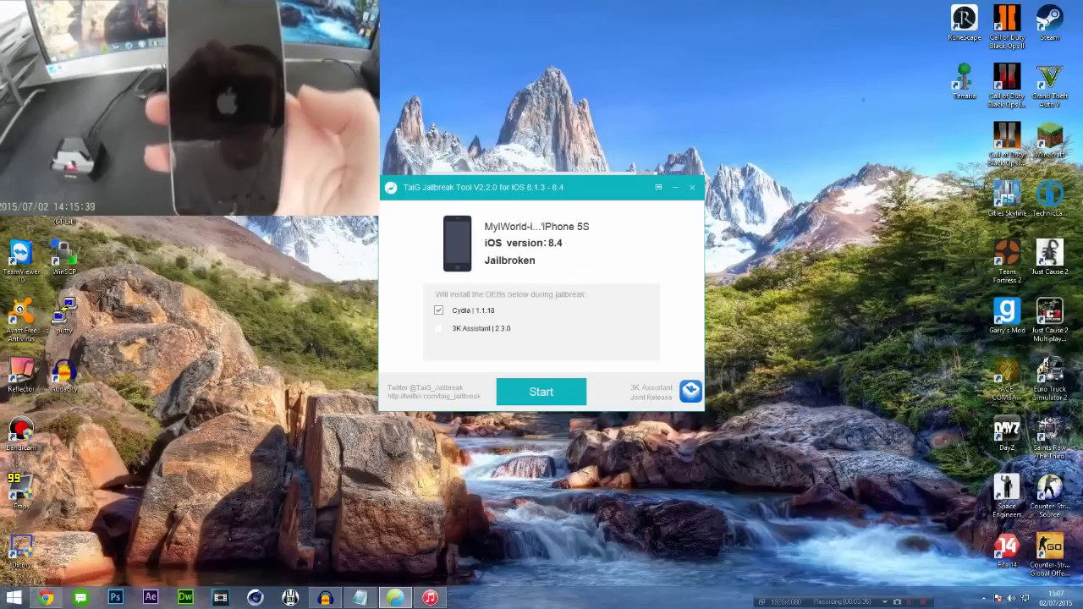